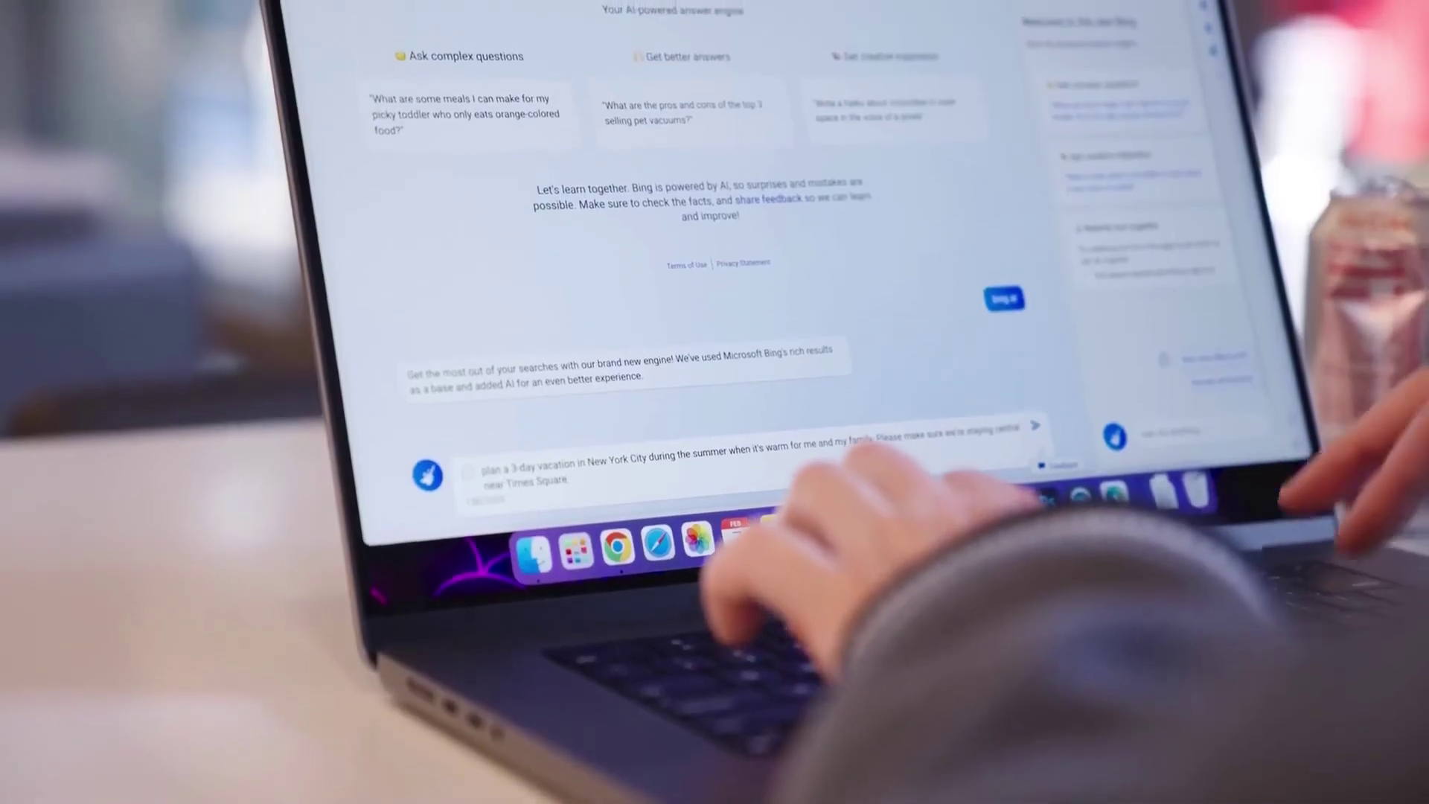
Submit the New York City vacation suggestions request to Bing Chat
{"action": "key", "text": "Return"}
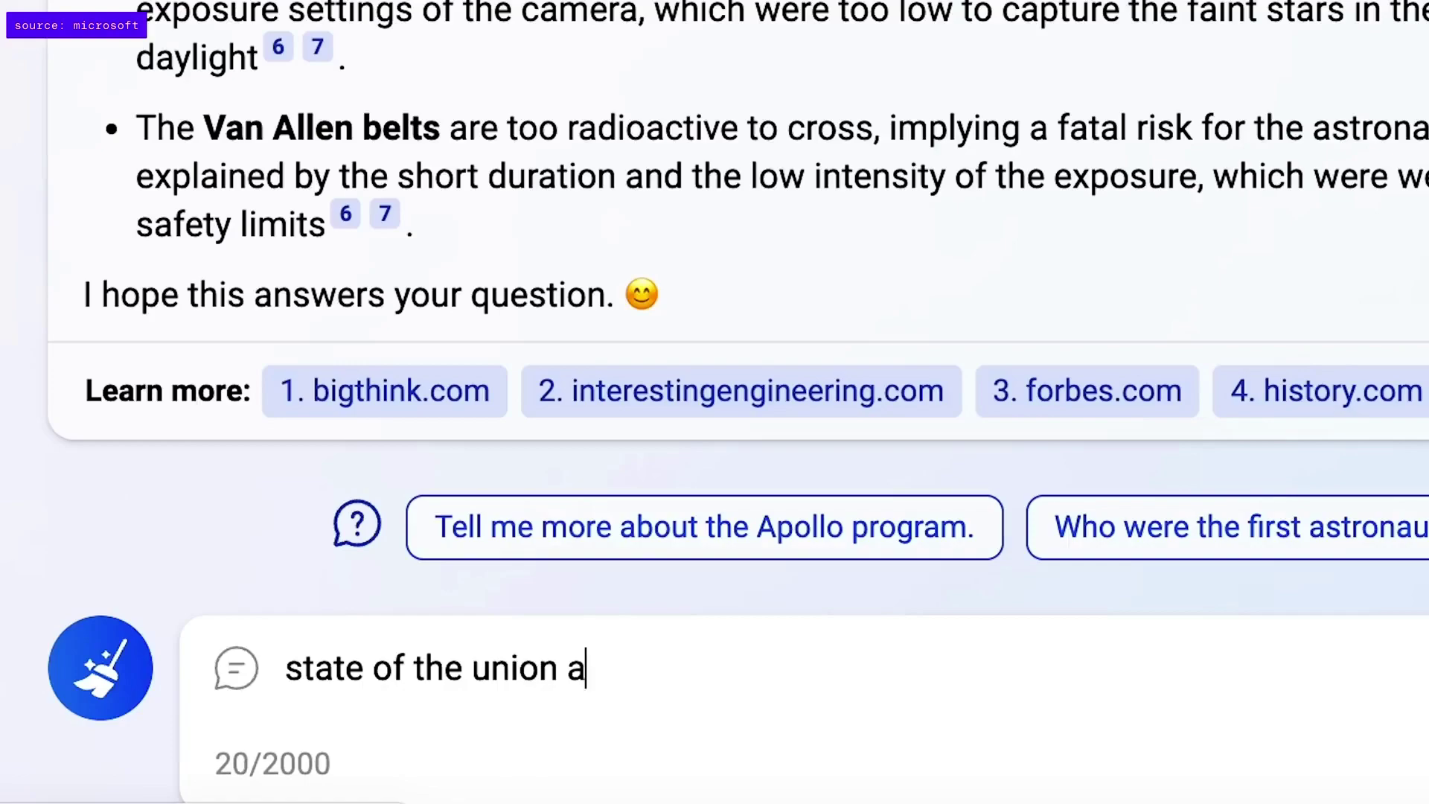
{"action": "type", "text": "ess"}
Submit the 'state of the union address' question
{"action": "key", "text": "Return"}
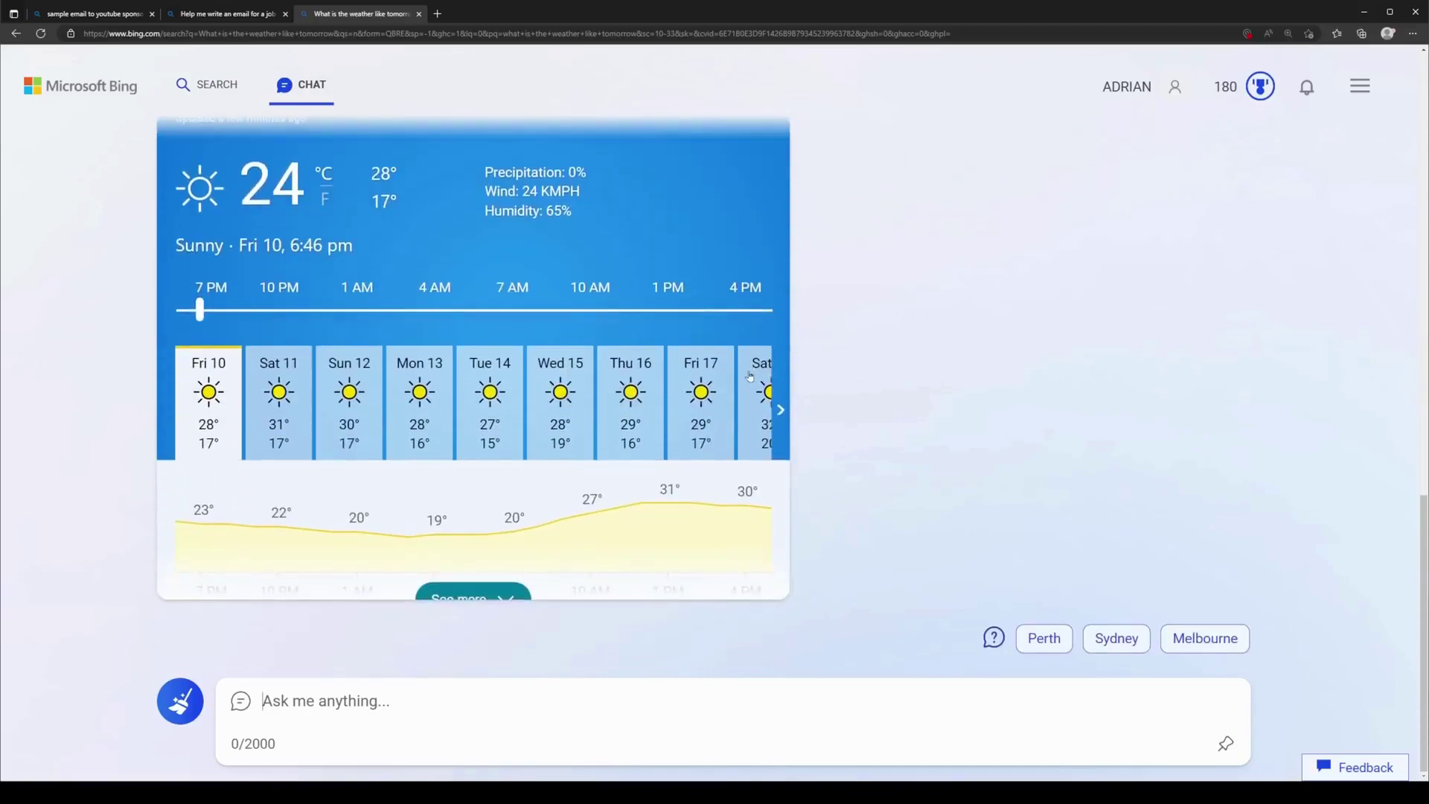
{"action": "scroll", "coordinate": [745, 371], "scroll_direction": "up", "scroll_amount": 5}
{"action": "scroll", "coordinate": [753, 384], "scroll_direction": "down", "scroll_amount": 5}
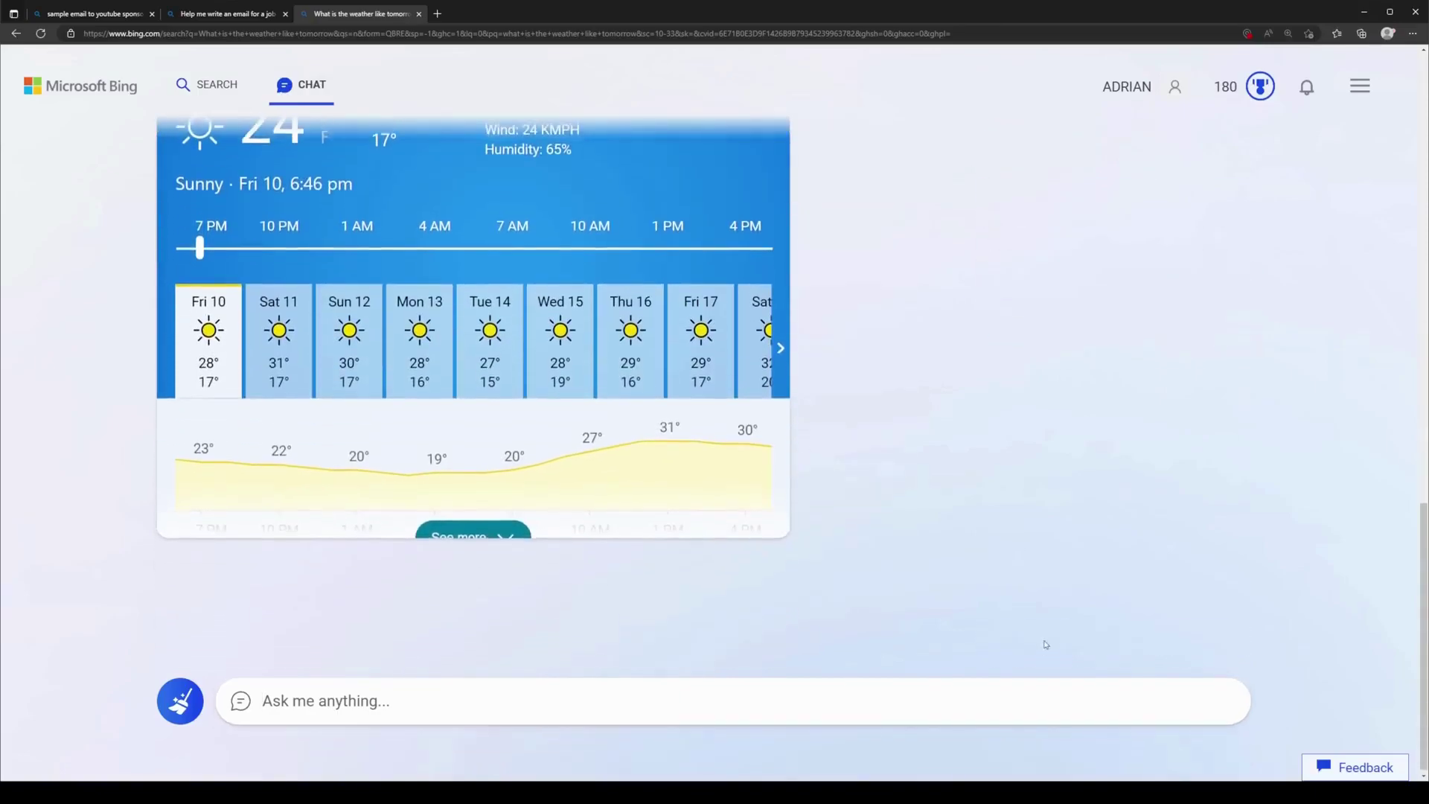
Choose the 'Perth' suggestion below the weather card for Perth's forecast
{"action": "left_click", "coordinate": [1044, 638]}
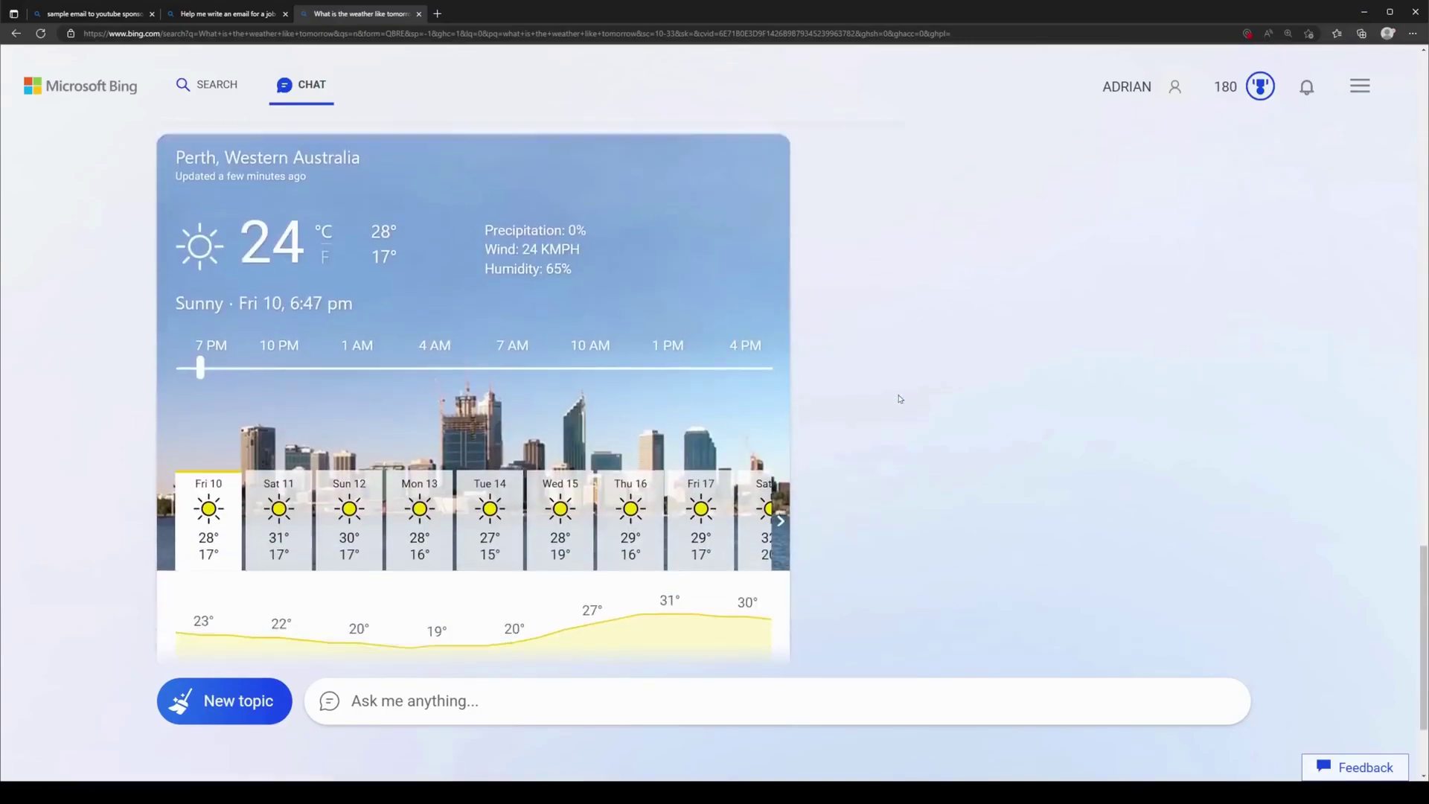
{"action": "scroll", "coordinate": [900, 399], "scroll_direction": "down", "scroll_amount": 2}
{"action": "scroll", "coordinate": [900, 399], "scroll_direction": "up", "scroll_amount": 3}
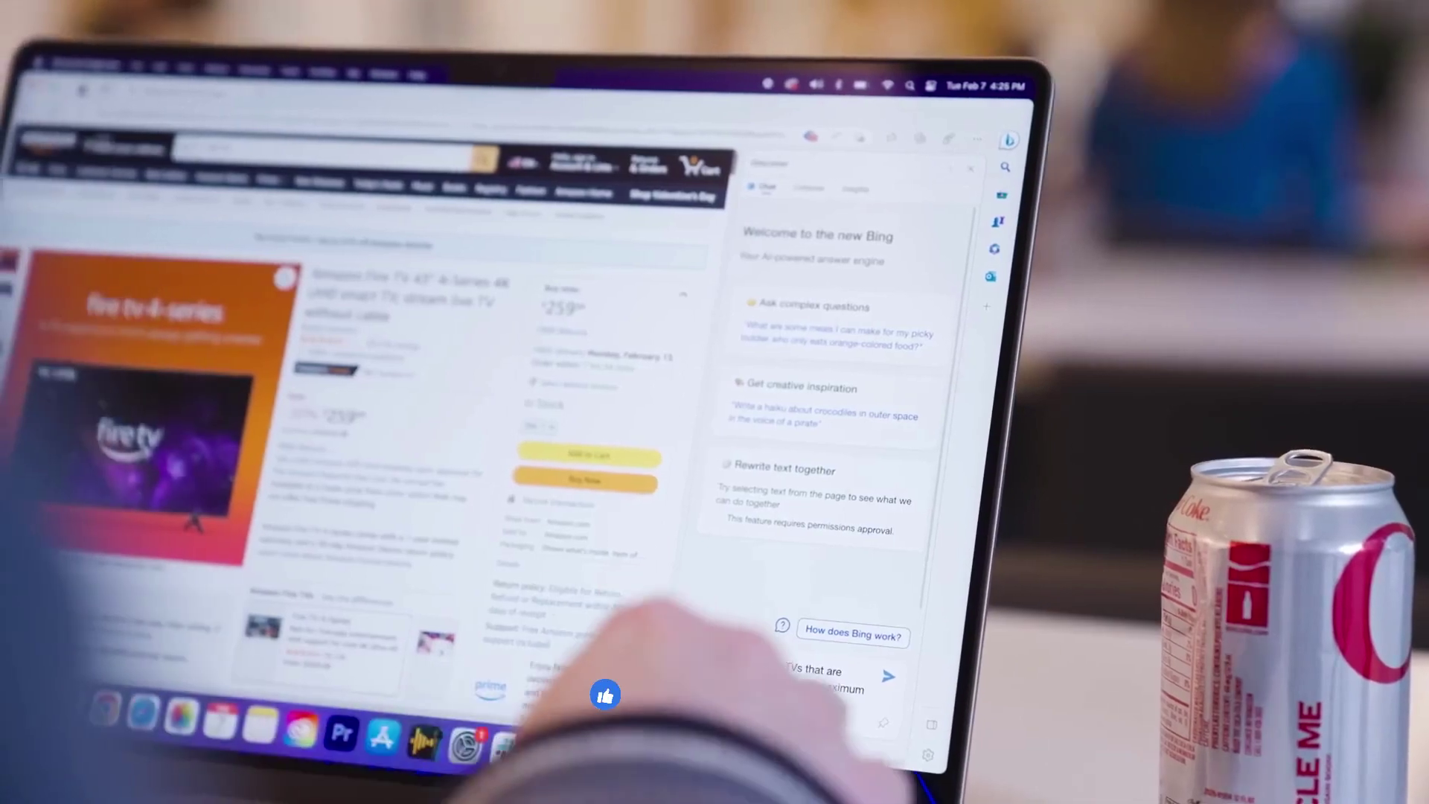
Submit the sidebar chat request for 4K TVs like the Fire TV, under $400
{"action": "key", "text": "Return"}
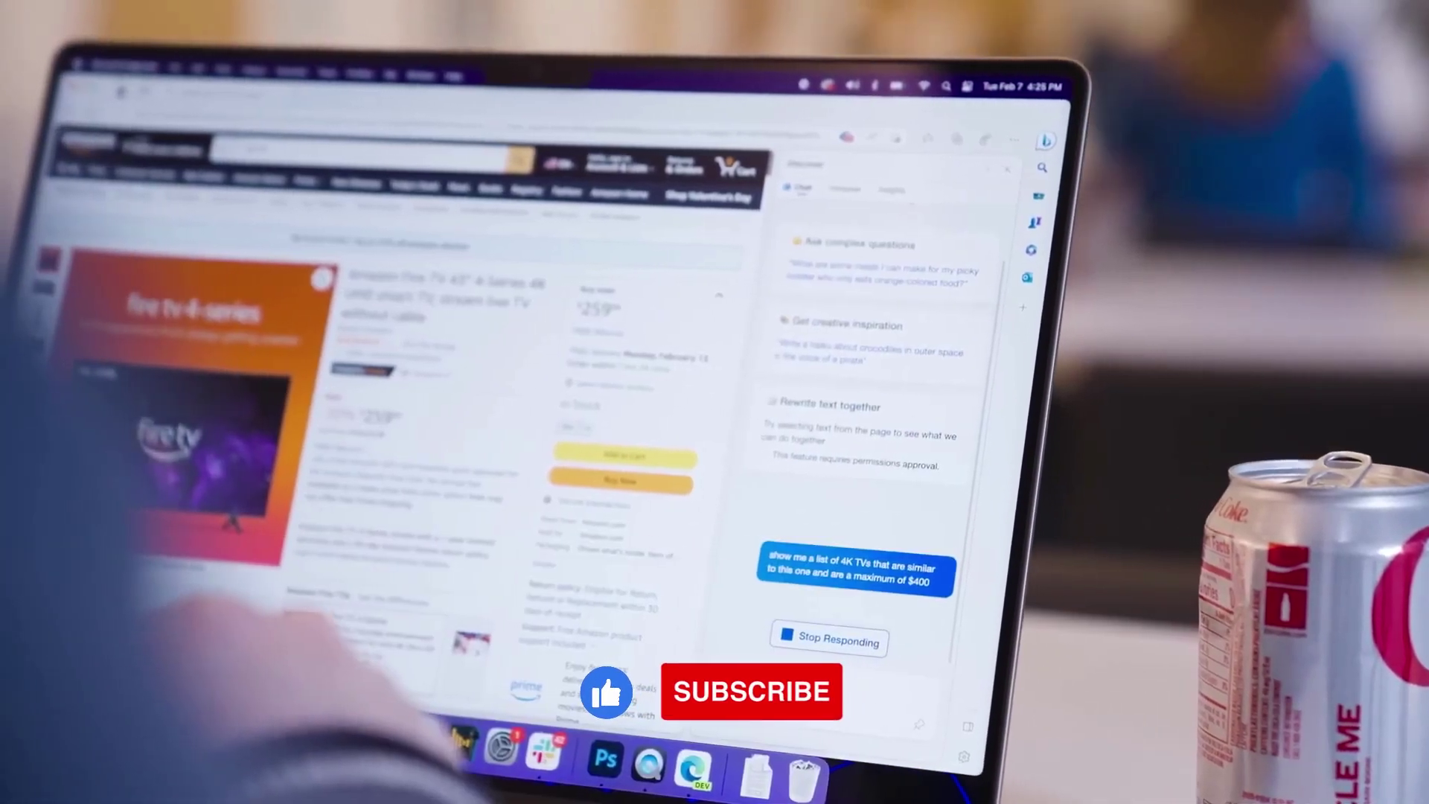